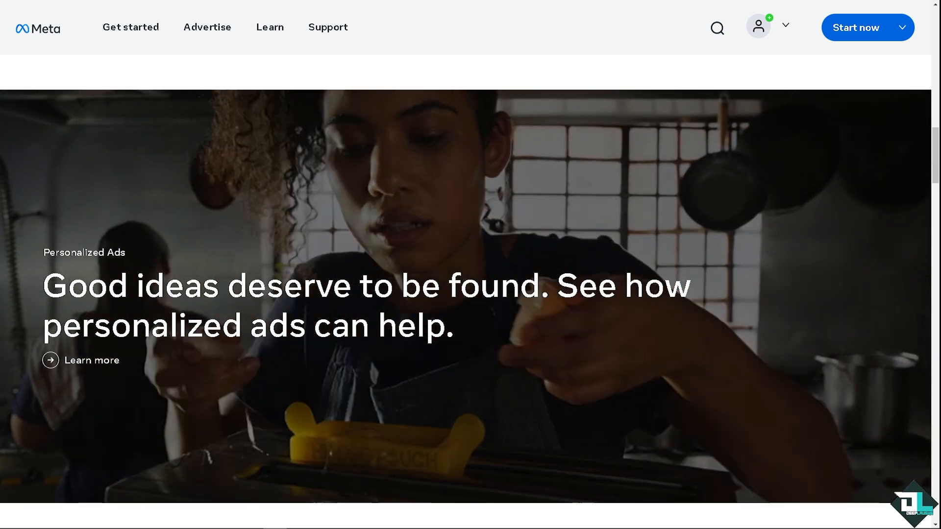
- Start from the Meta business homepage and go to the Facebook account sign-up from the login form
scroll(470, 294, up, 5)
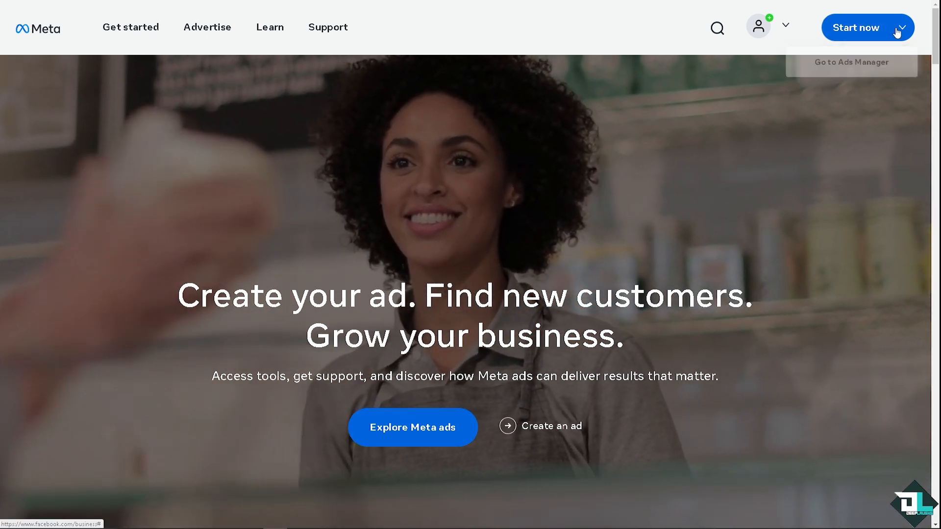
click(865, 29)
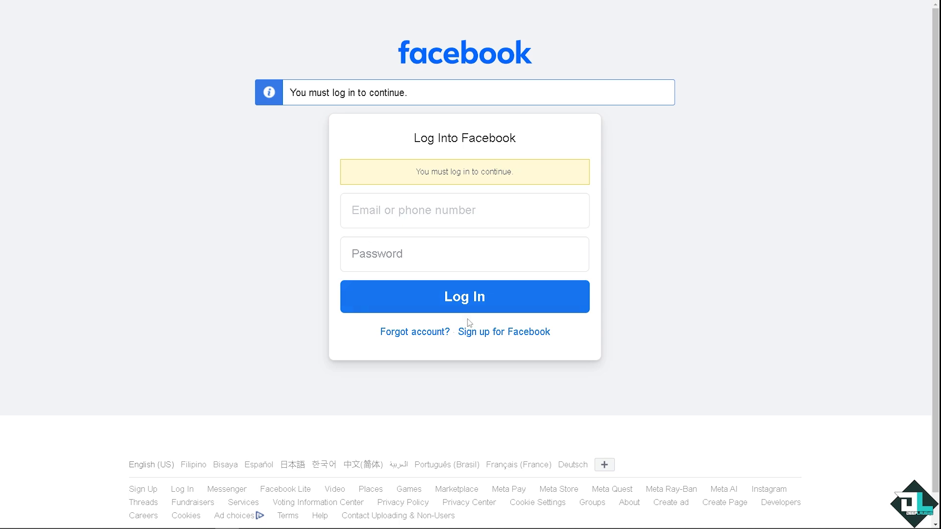
click(512, 333)
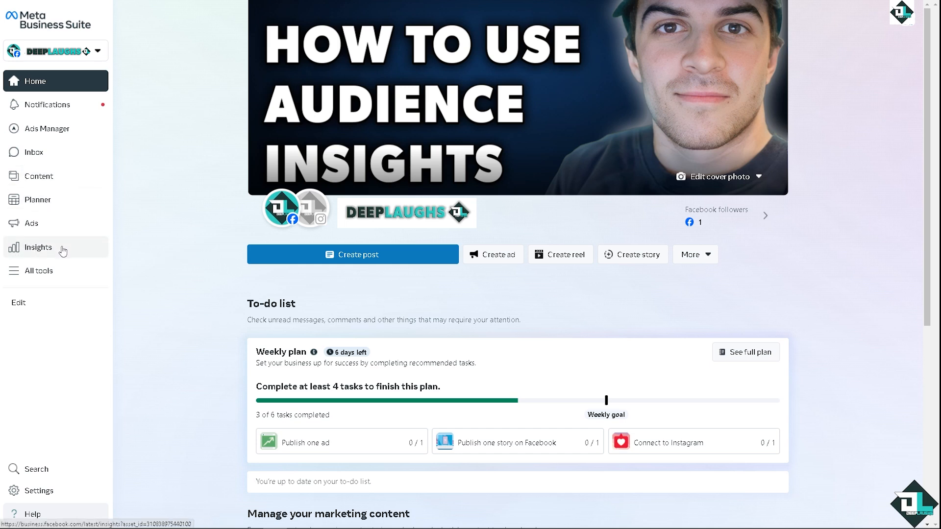
- Open the Audiences tool from the full tool list and start creating a lookalike audience
click(53, 276)
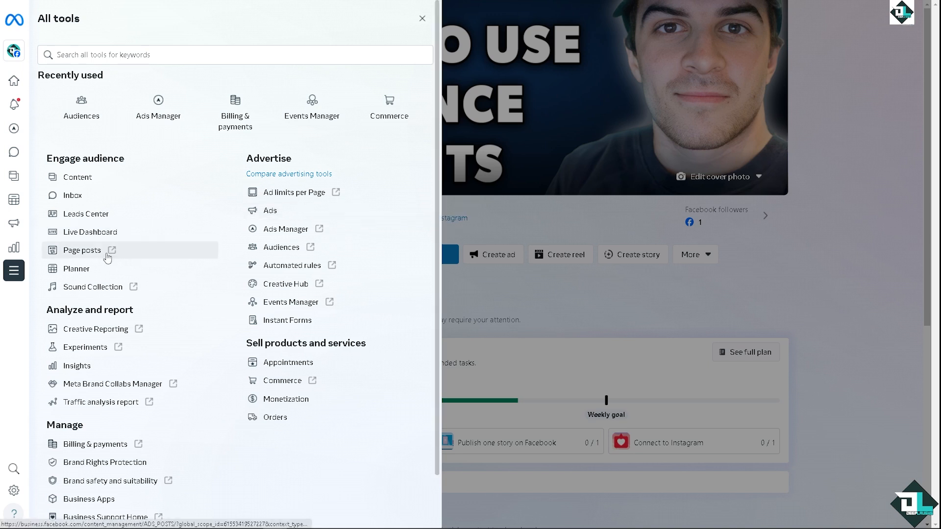
click(282, 248)
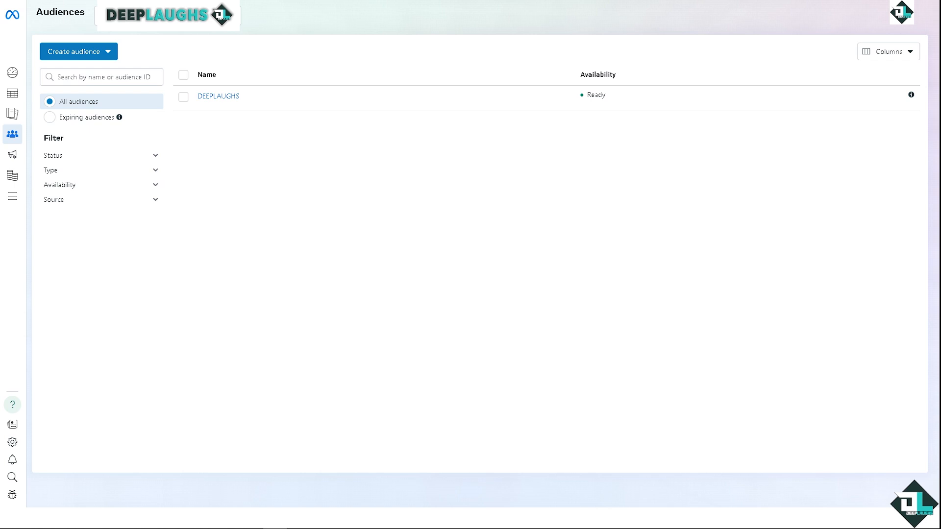
mouse_move(221, 102)
click(108, 53)
mouse_move(88, 81)
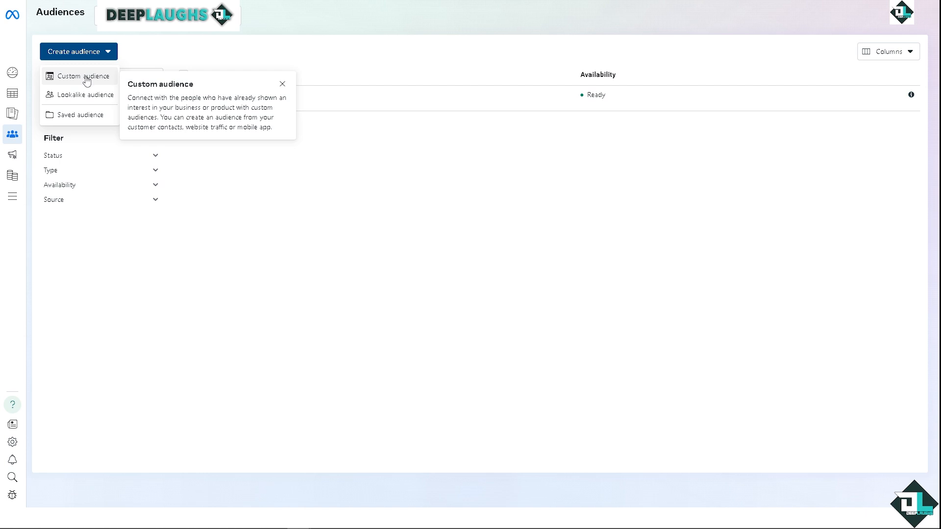
mouse_move(89, 98)
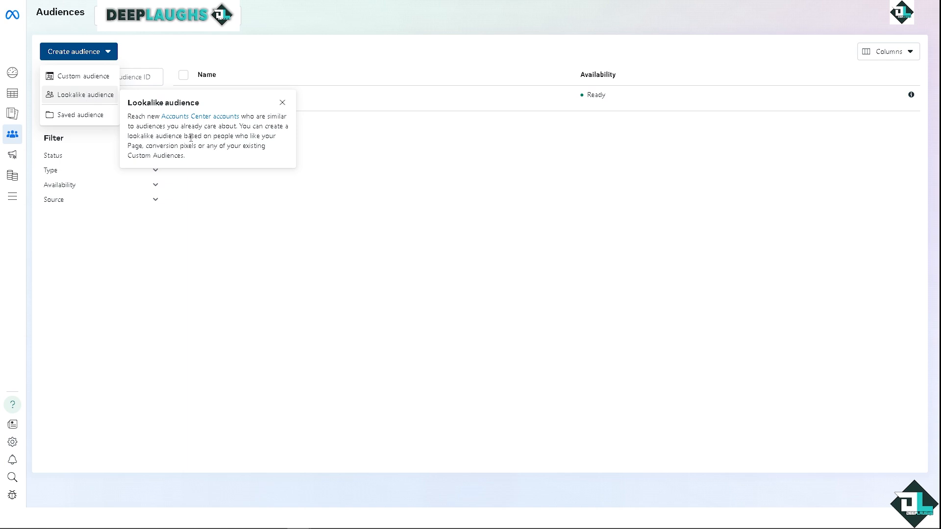
click(304, 220)
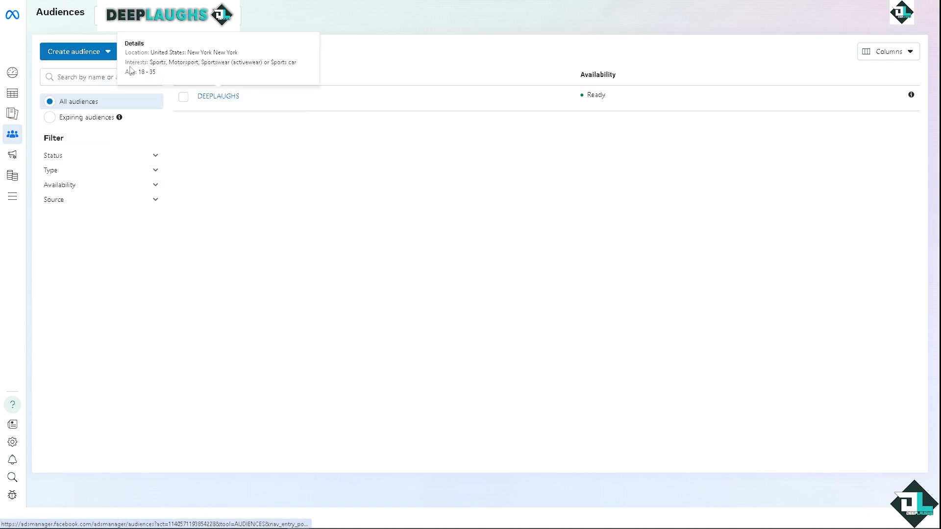
click(105, 52)
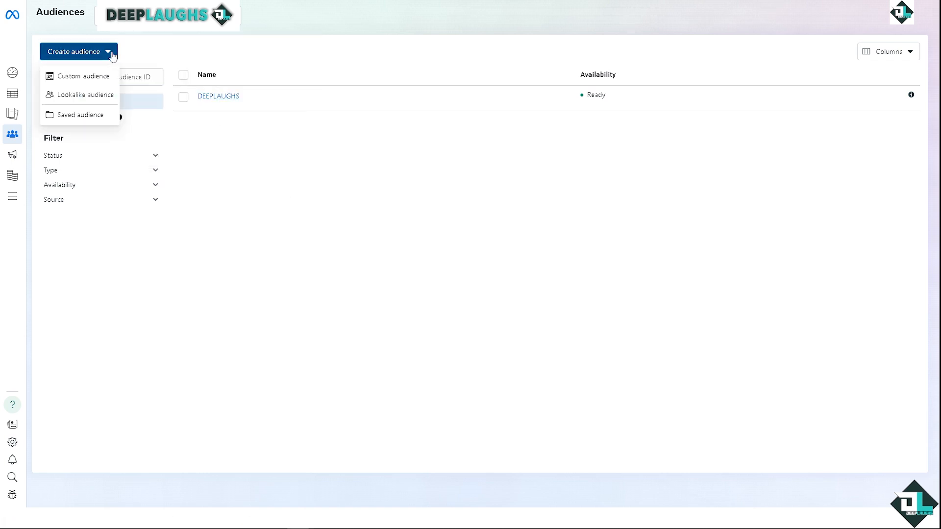
click(86, 95)
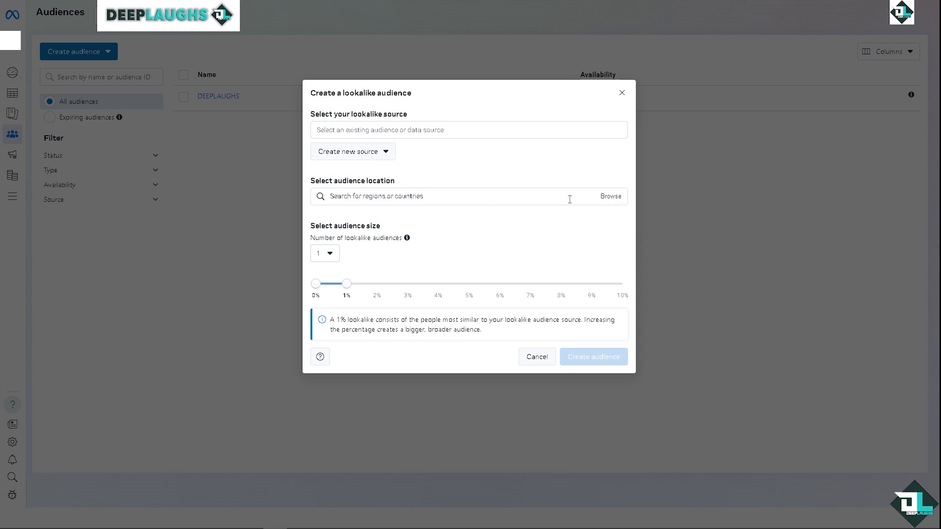
- Try searching for New York as the lookalike audience location and clear the search
click(395, 196)
text(N)
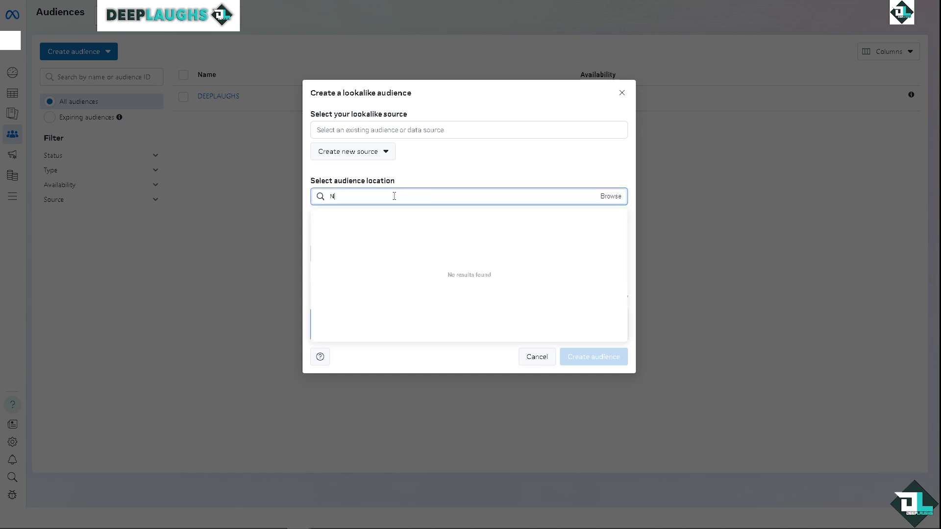
text(ew York)
drag(395, 196, 240, 205)
key(BackSpace)
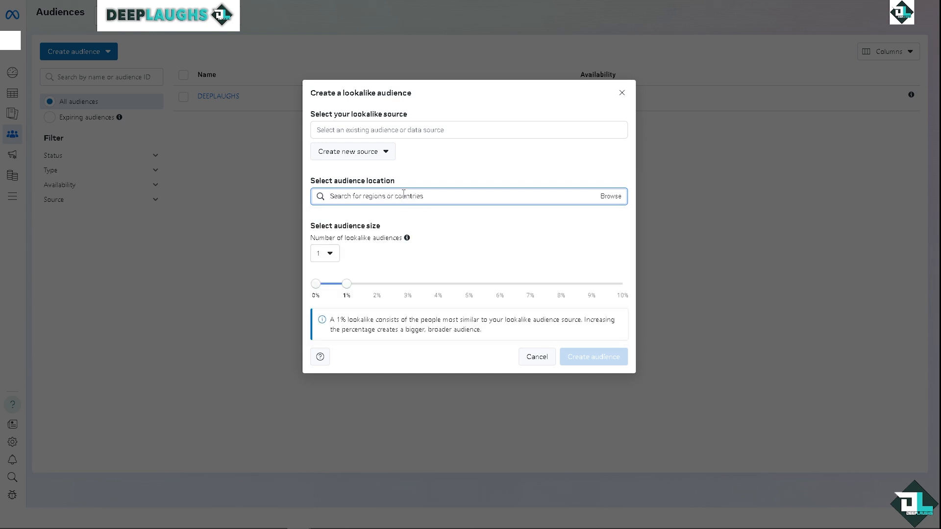
- Add United States and United Kingdom as the lookalike audience locations
text(United )
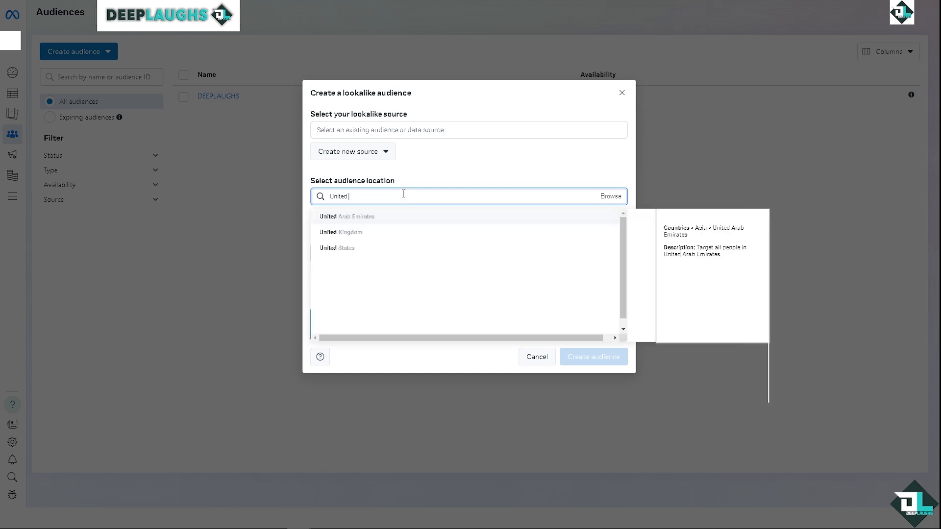
text(State)
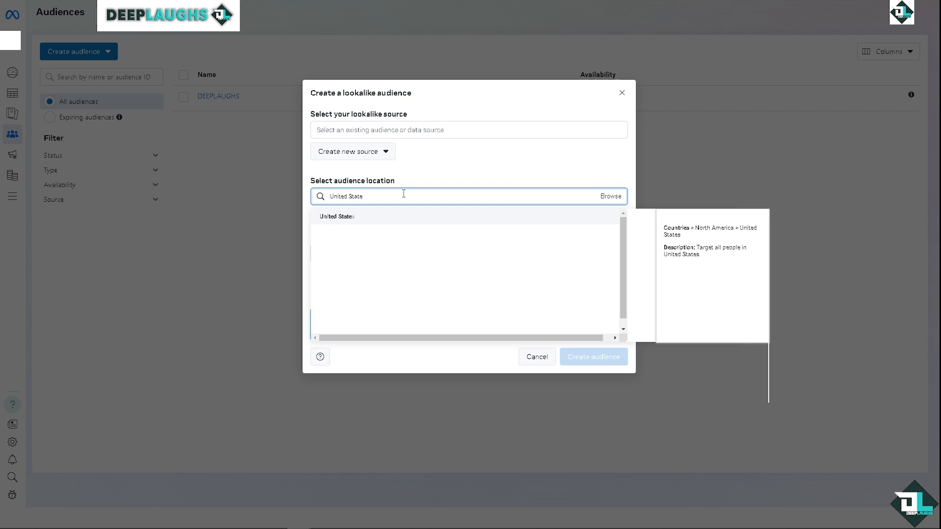
click(357, 220)
text(Un)
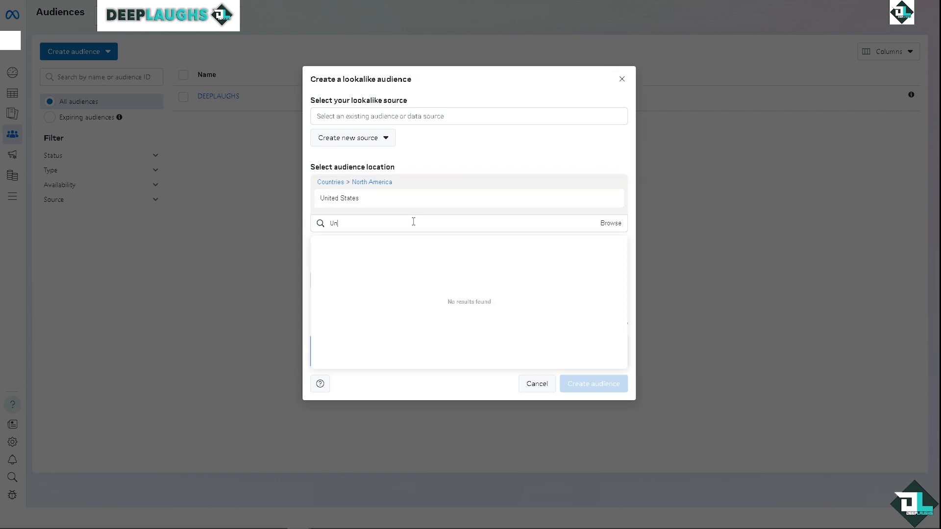
text(ited King)
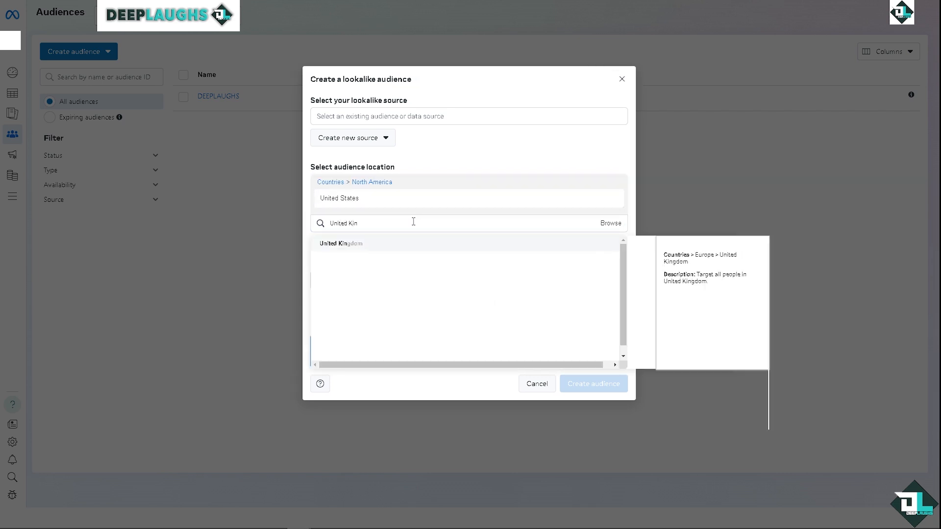
click(399, 245)
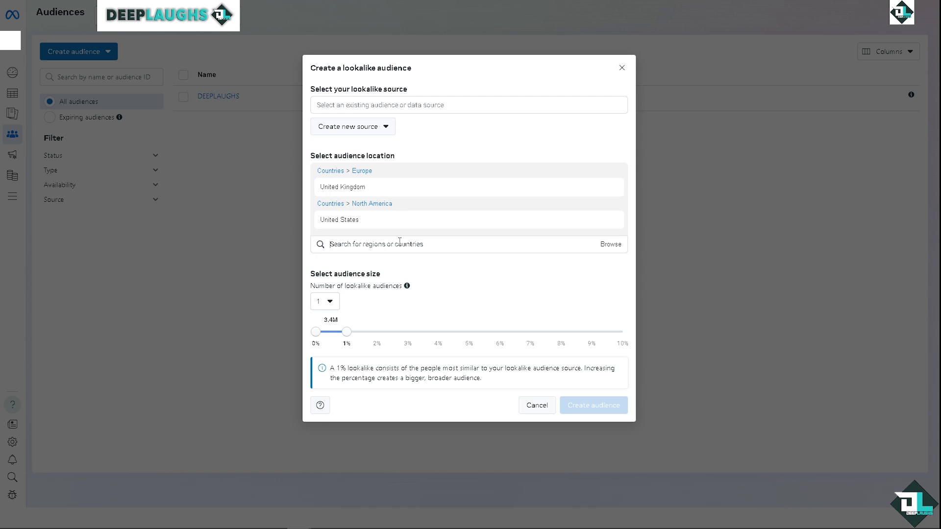
- Try lookalike audience sizes of 9% and 2%, check the number-of-audiences choices, and restore the size to 1%
mouse_move(400, 229)
drag(346, 338, 592, 339)
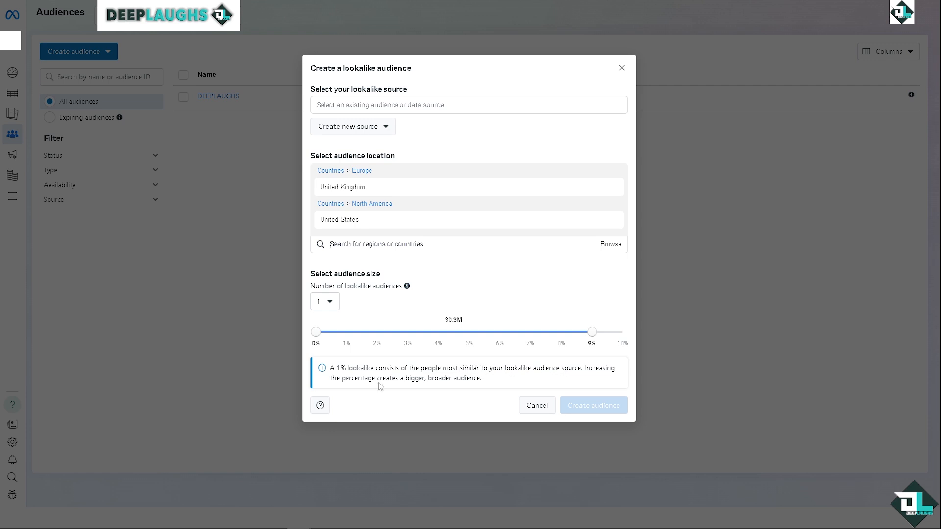
drag(591, 332, 346, 333)
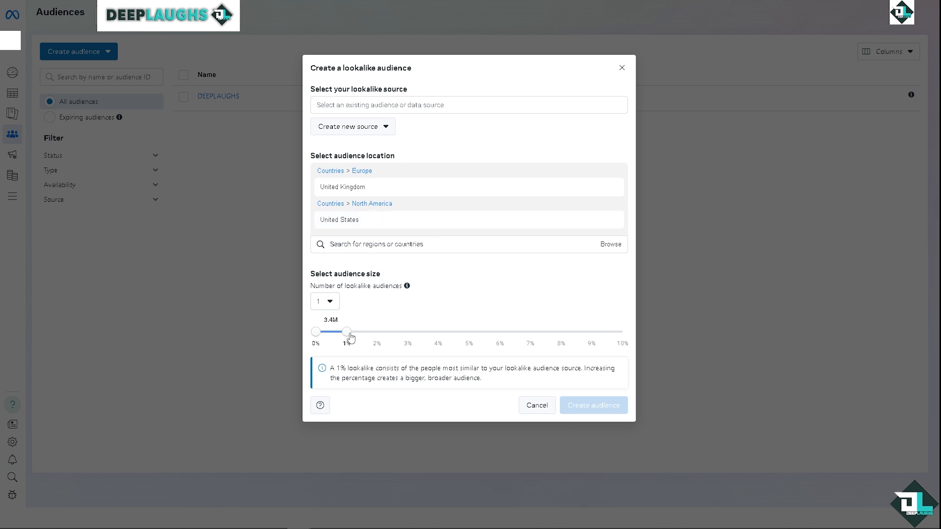
click(371, 334)
click(330, 302)
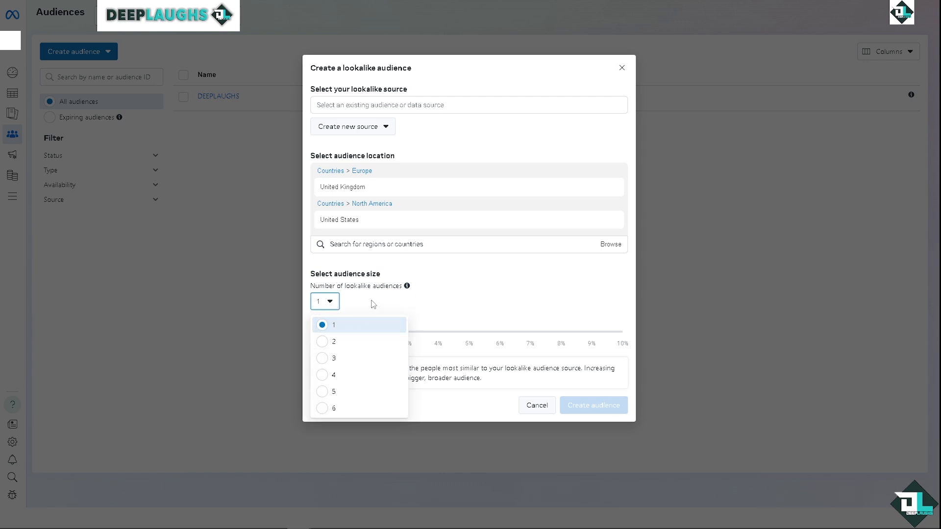
click(372, 305)
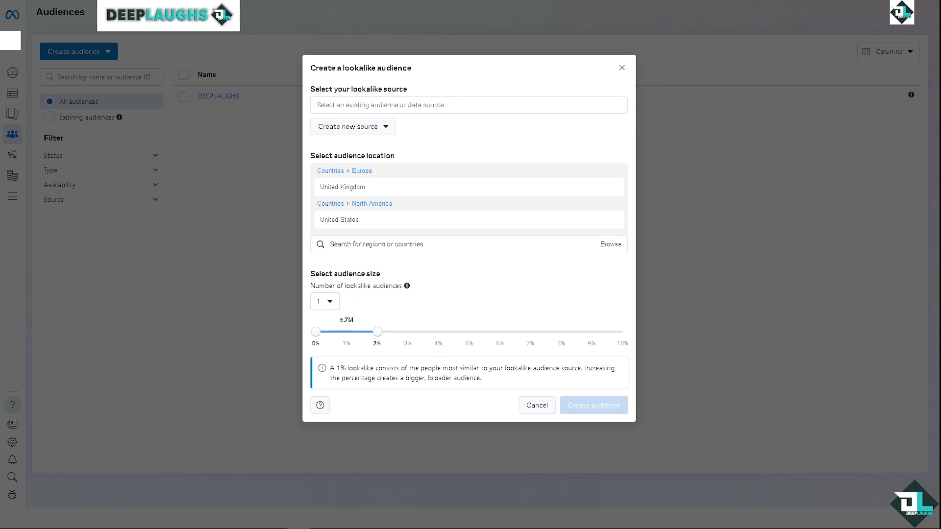
drag(377, 332, 347, 332)
- Browse the Regions to extend the audience locations, and create the lookalike audience with the size at 10%
click(610, 245)
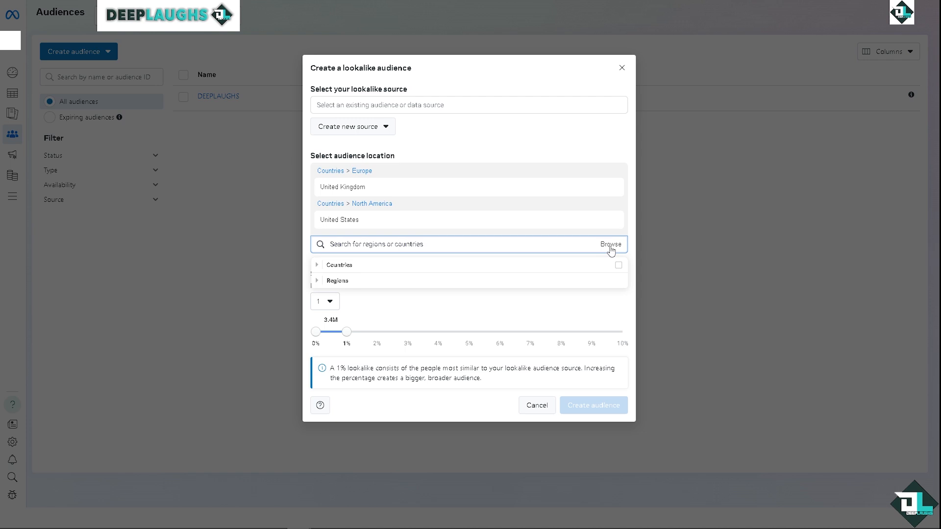
click(317, 281)
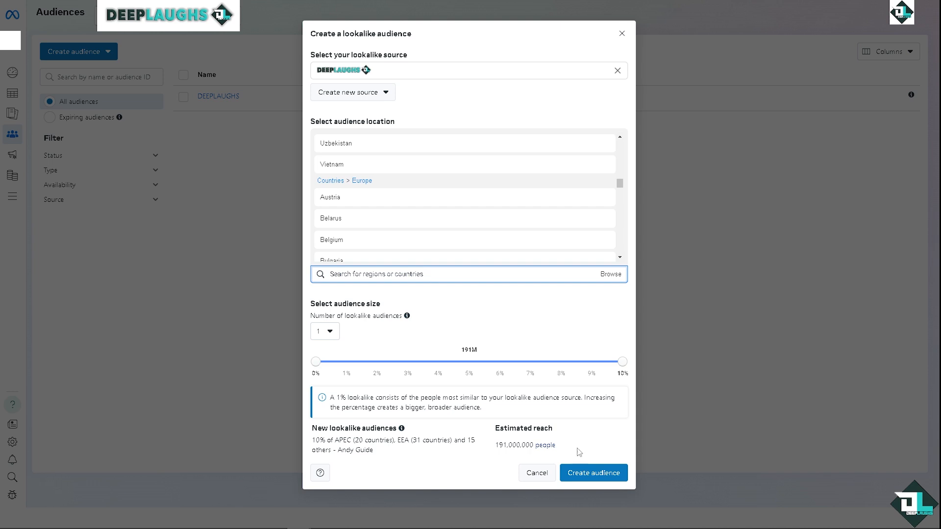
click(594, 476)
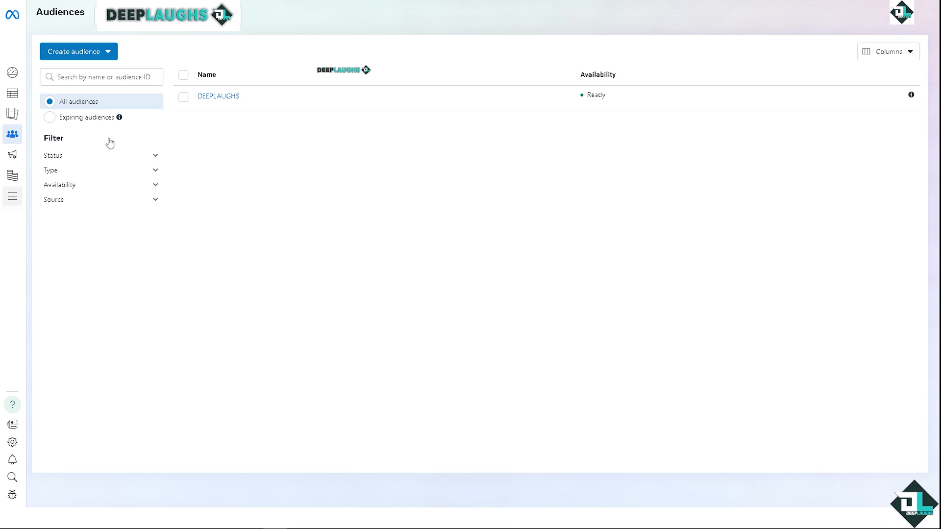
- Go to the Campaigns page of Ads Manager and start creating a new campaign
mouse_move(15, 98)
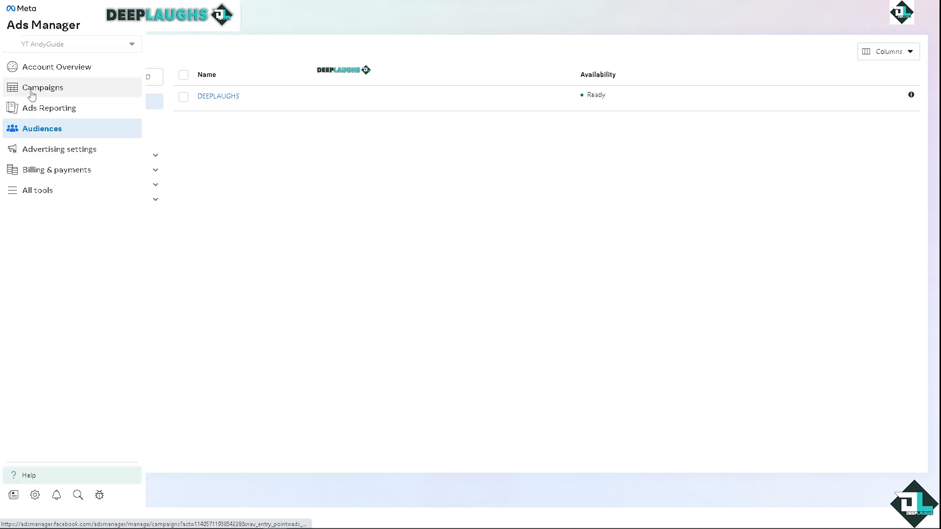
click(31, 91)
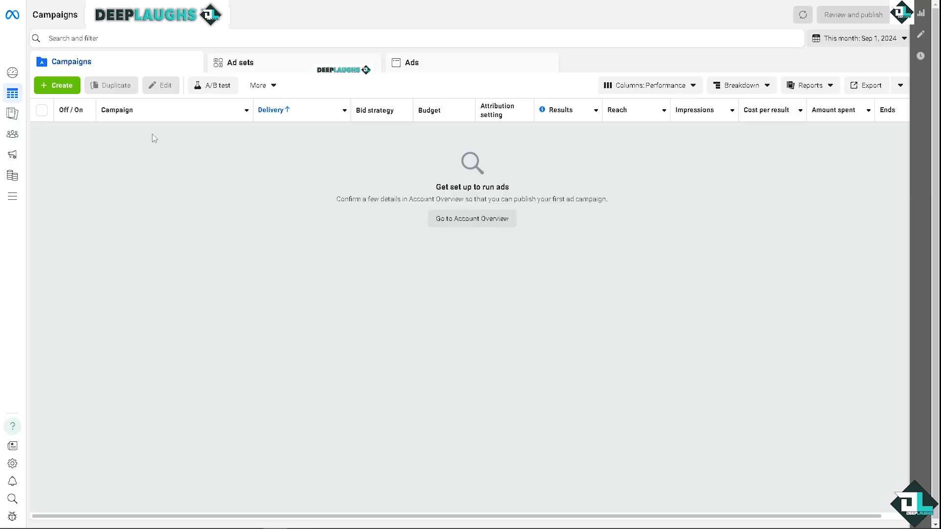
click(69, 88)
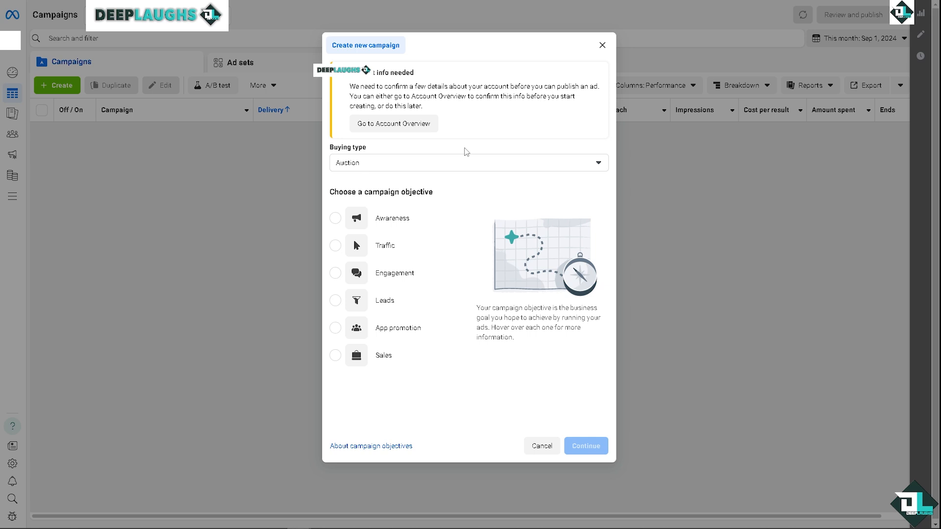
- Try the Reservation buying type for the new campaign and switch it back to Auction
click(467, 165)
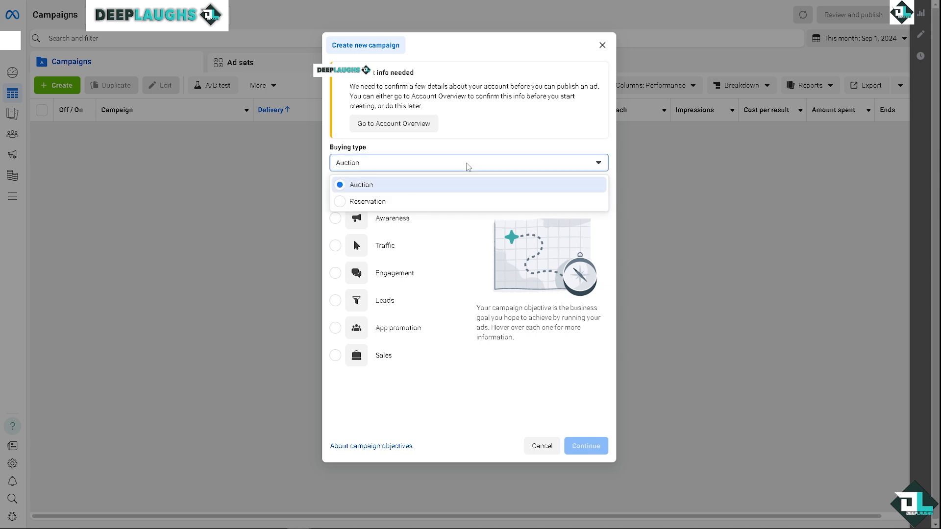
click(378, 201)
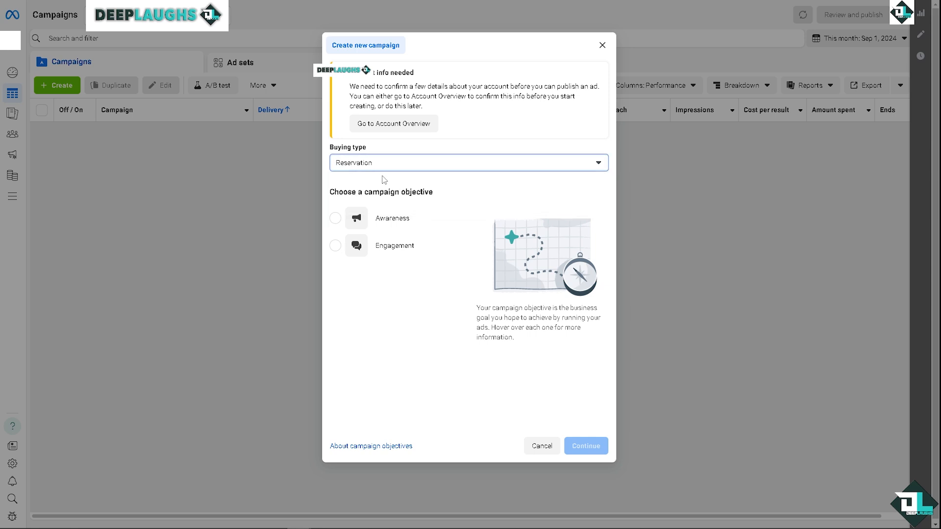
click(395, 168)
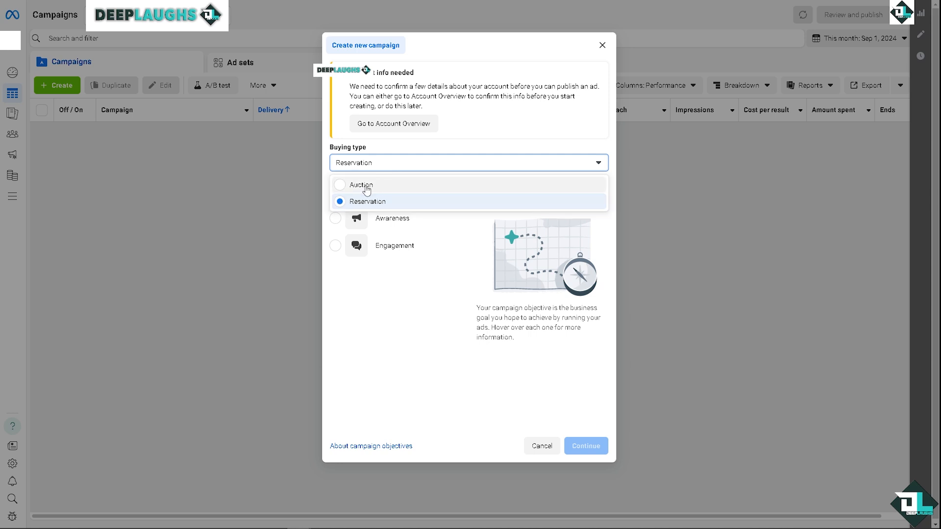
click(366, 188)
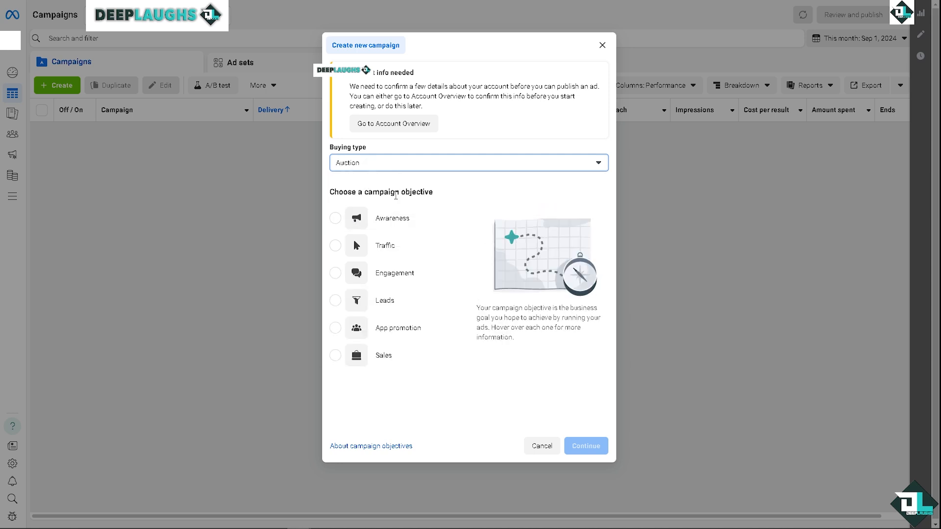
- Choose the Traffic campaign objective and select the Manual traffic campaign setup
mouse_move(365, 228)
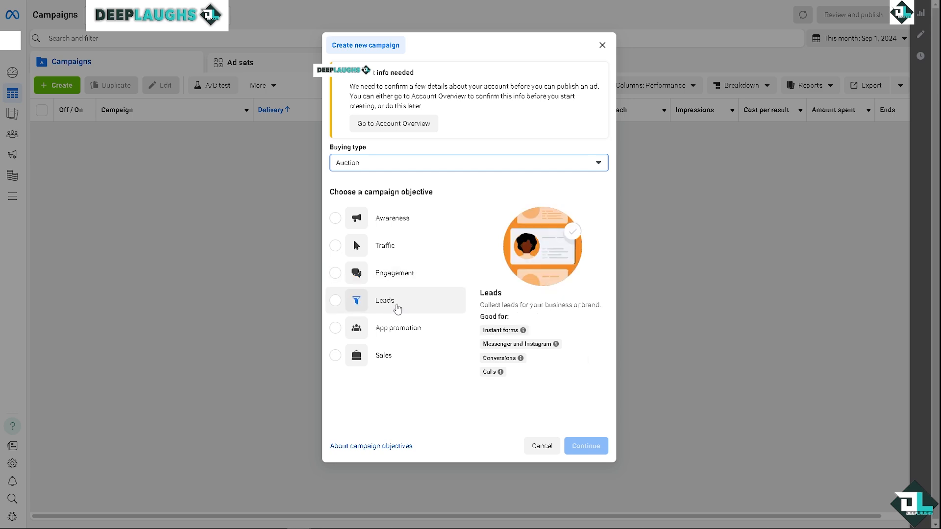
click(343, 250)
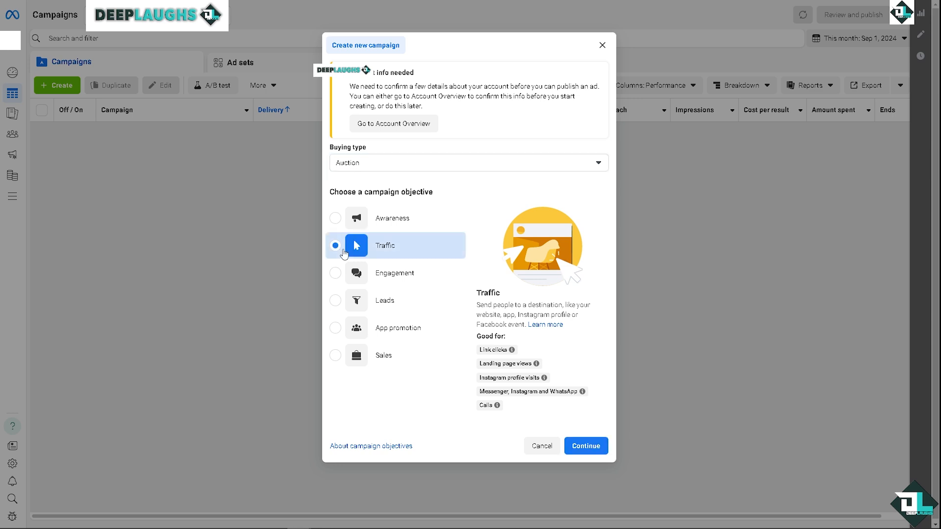
click(586, 446)
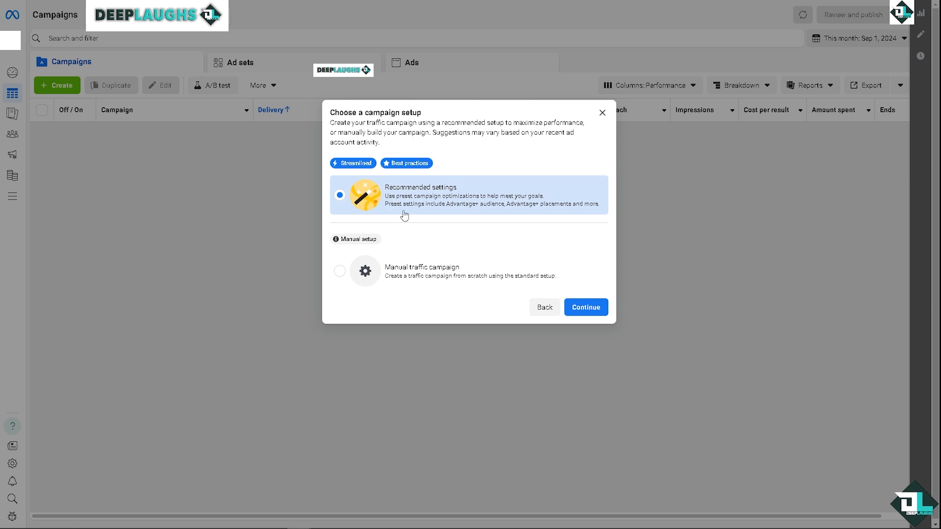
click(403, 283)
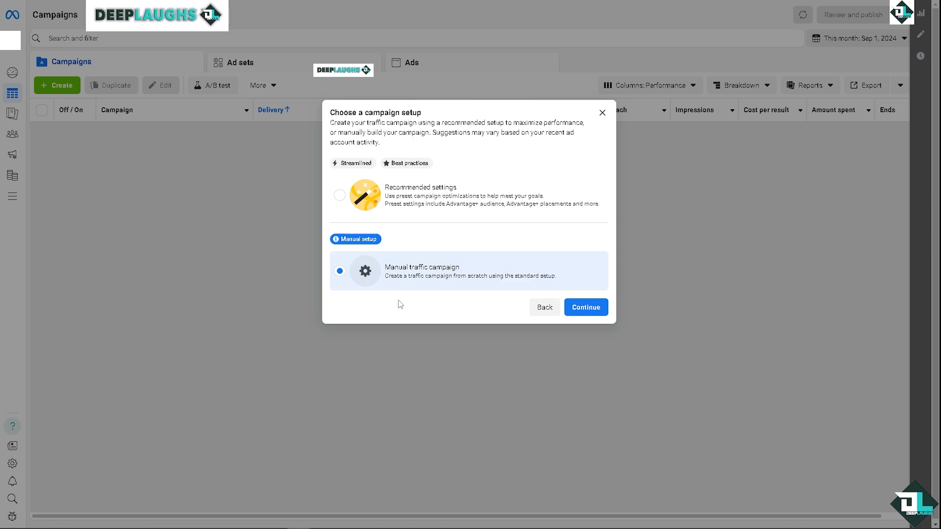
- Switch the campaign setup to Recommended settings and continue to the campaign editor
click(340, 197)
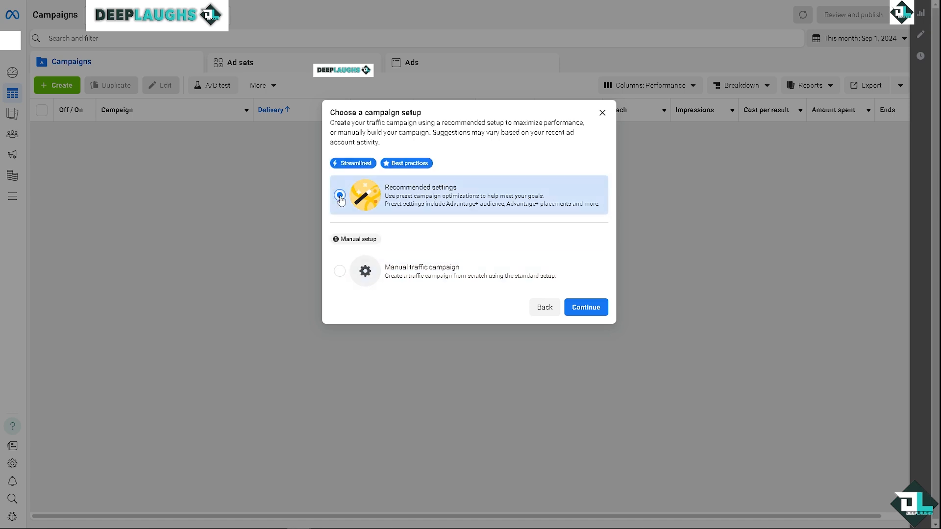
click(587, 308)
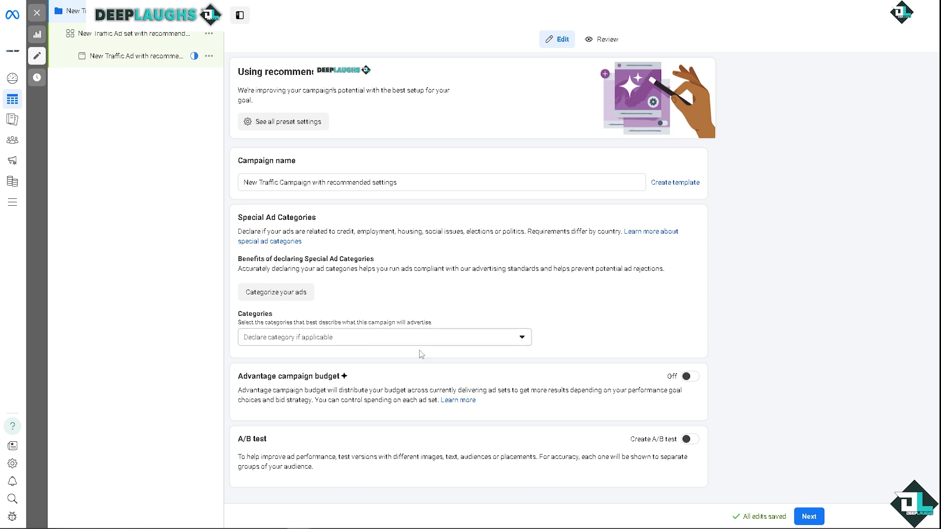
- Open the traffic ad set and rename it "How to Create & Use Lookalike Audiences in Meta Ads (Facebook/Instagram Ads)"
click(143, 44)
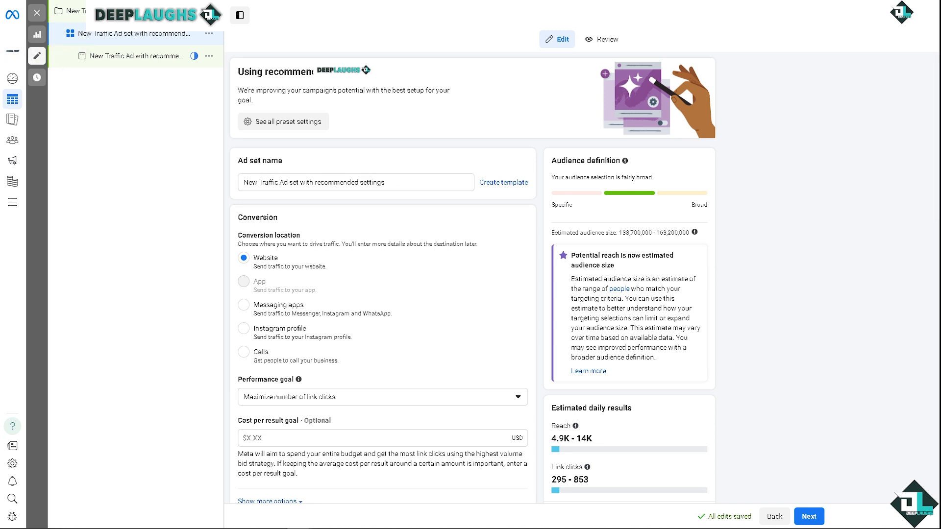
click(245, 182)
key(ctrl+a)
text(Create & Use Lookalike Audiences in Meta Ads (Facebook/Instagram Ads))
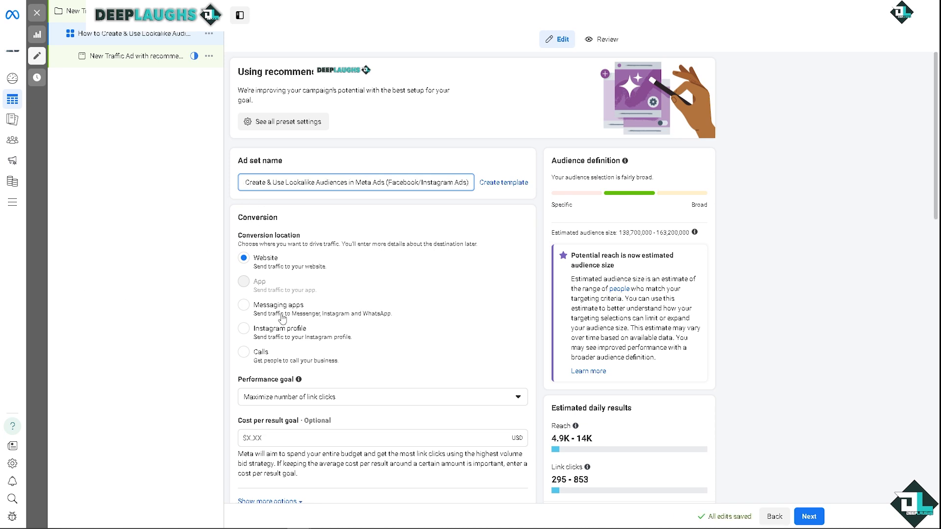
- Try Messaging apps, Instagram profile and Calls as the ad set's conversion location, and switch it back to Website
click(243, 307)
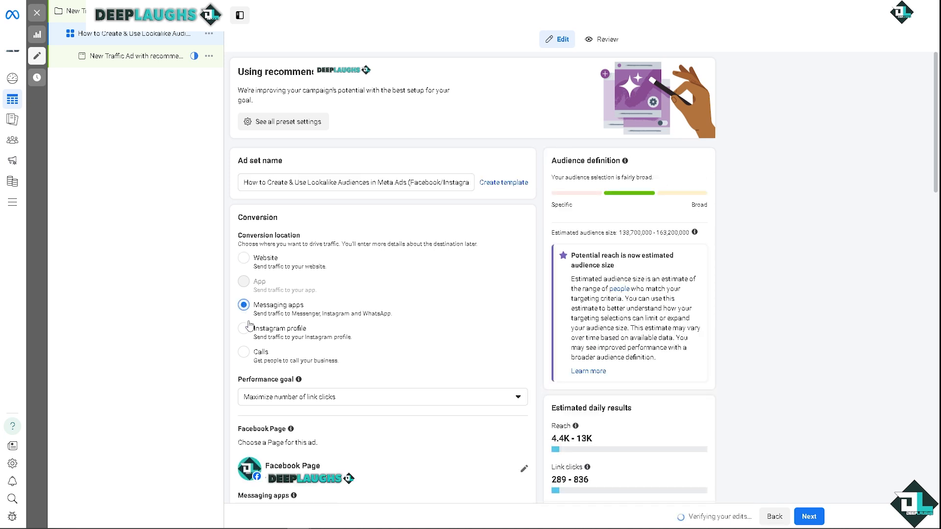
click(246, 331)
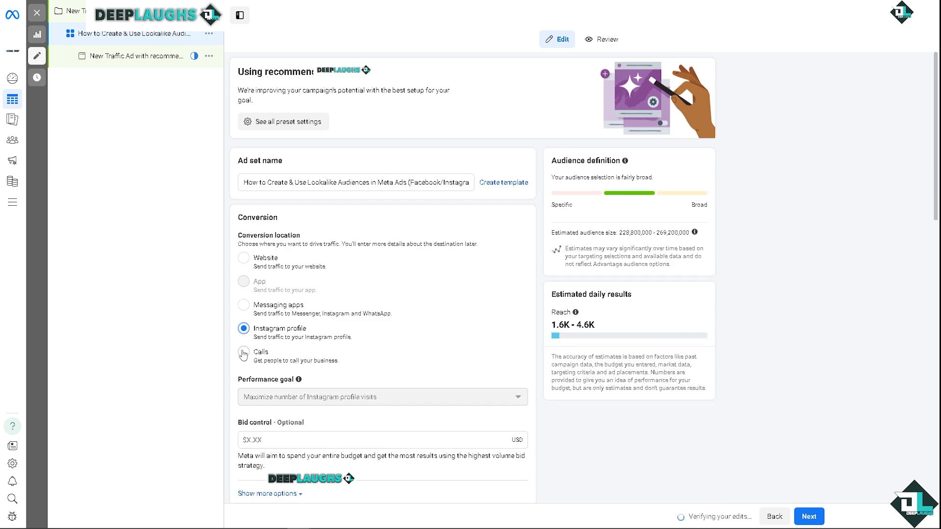
click(243, 353)
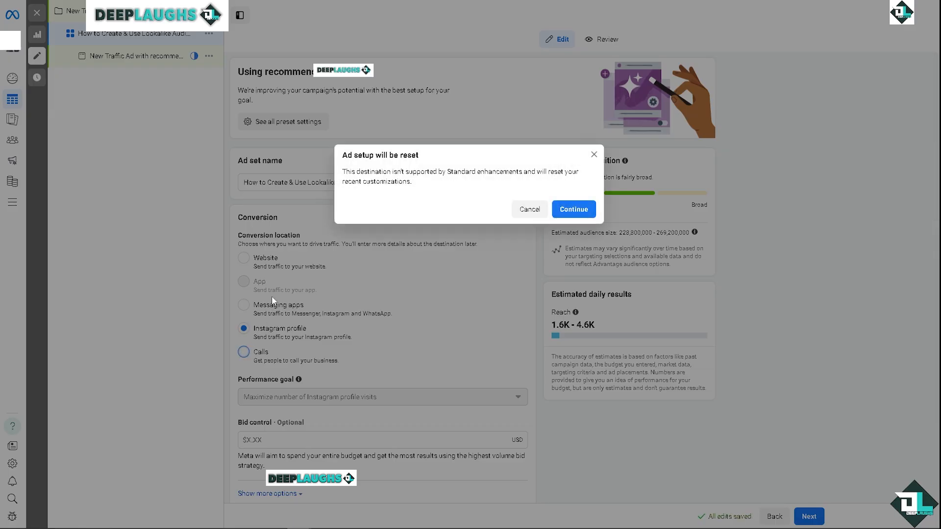
click(594, 155)
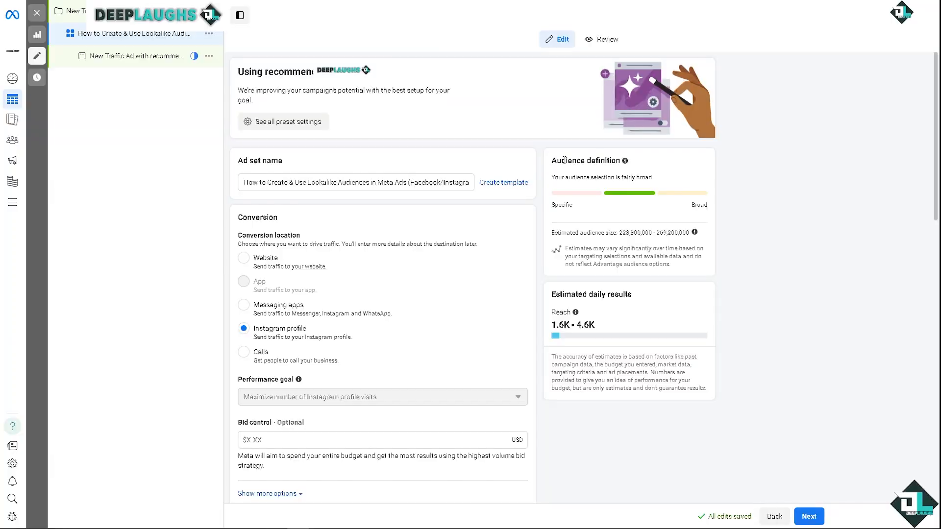
click(243, 258)
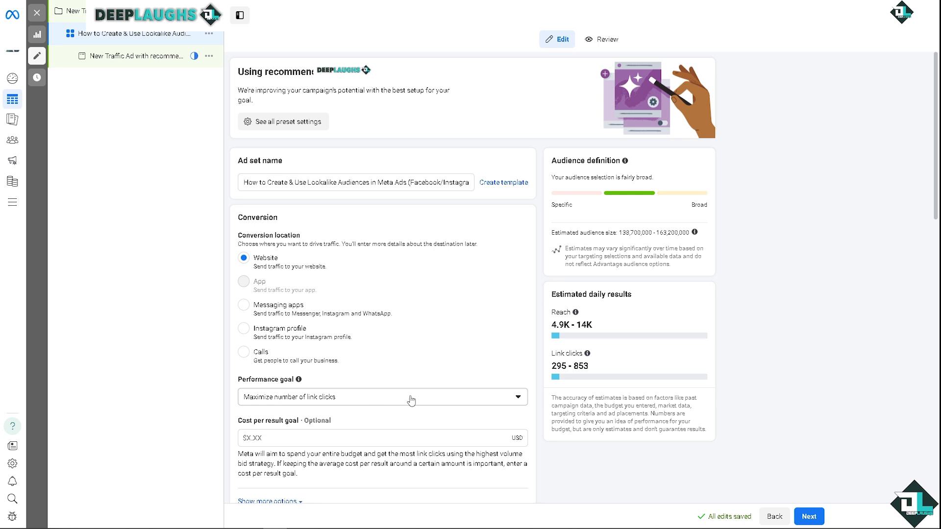
- Set the ad set's performance goal to Maximize number of impressions
click(518, 398)
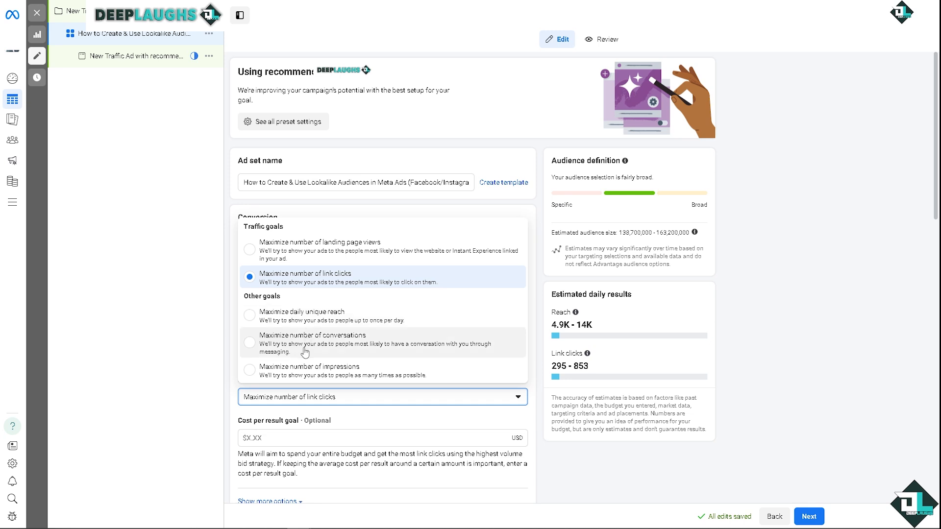
click(280, 371)
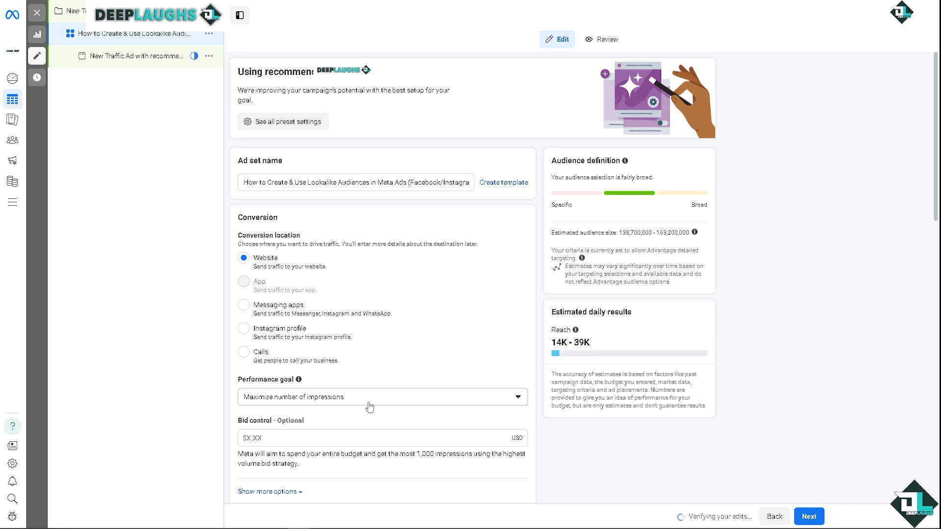
- Review the ad set's budget and schedule, audience controls, Advantage+ audience and placements settings
scroll(288, 445, down, 2)
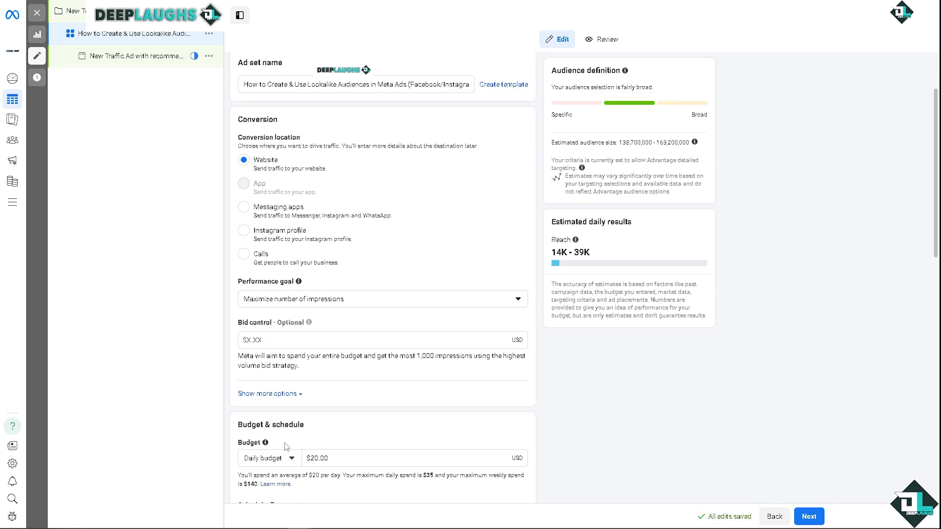
scroll(237, 386, down, 2)
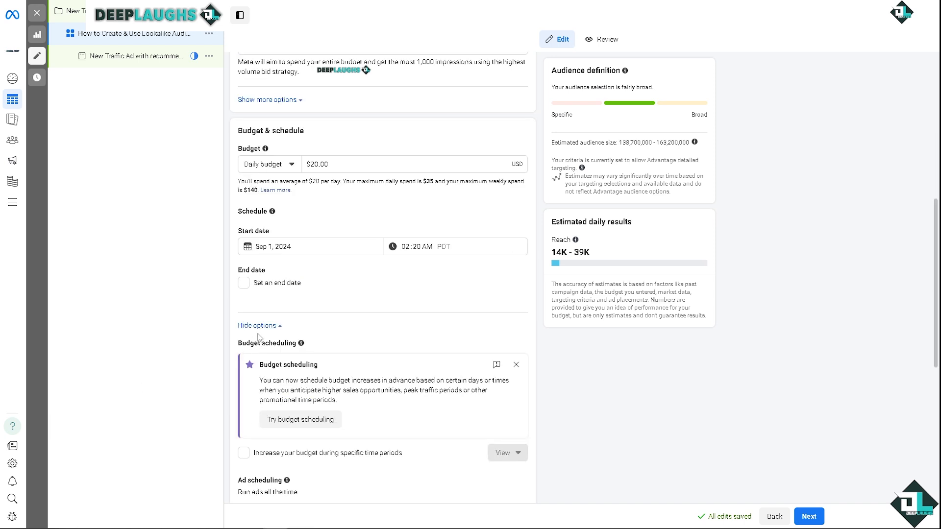
scroll(257, 334, down, 2)
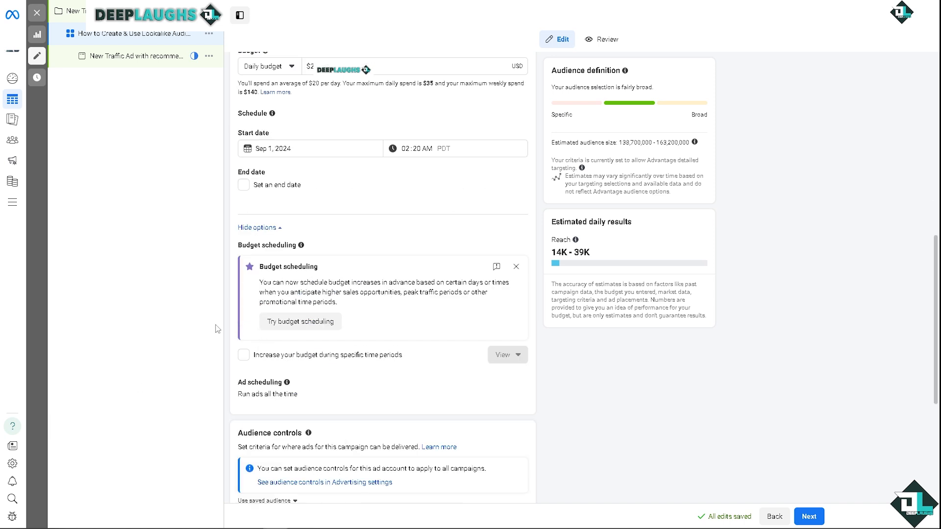
scroll(341, 374, down, 2)
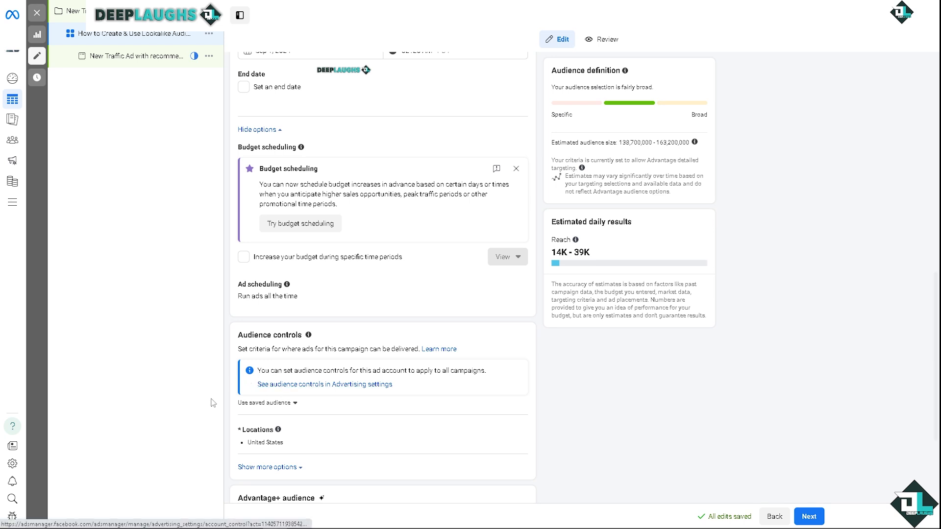
scroll(230, 415, down, 2)
scroll(238, 417, down, 1)
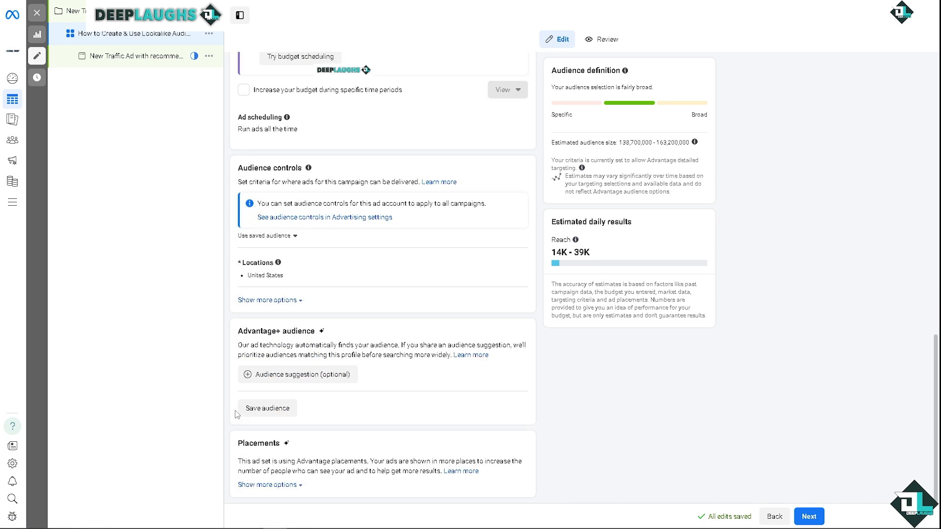